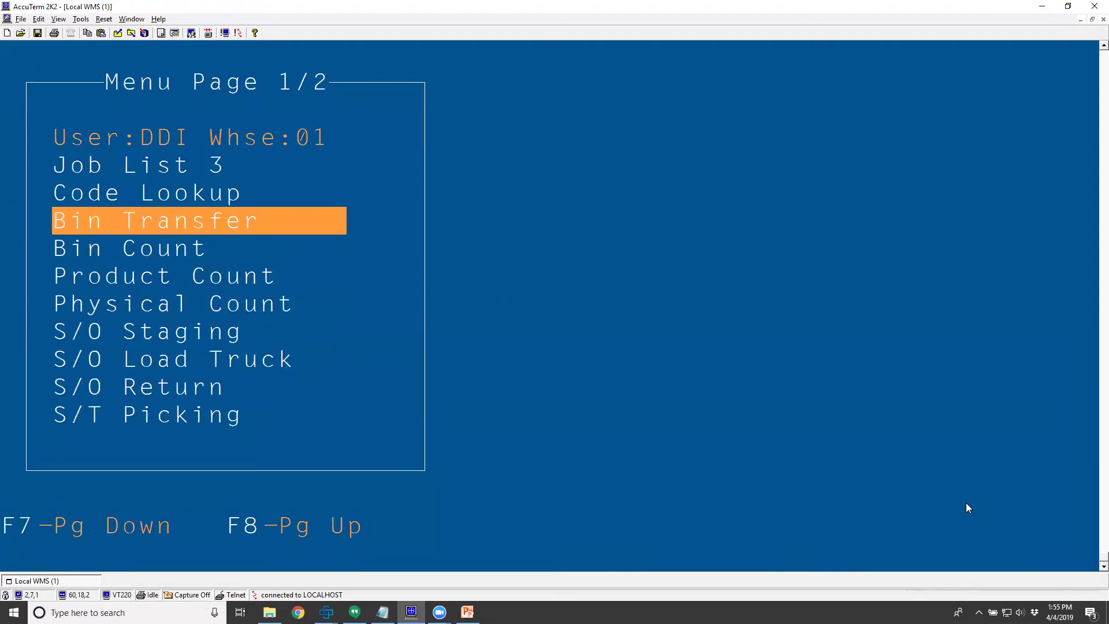
- Start a bin transfer for product VALVE from the dock with a quantity of 48
key(Return)
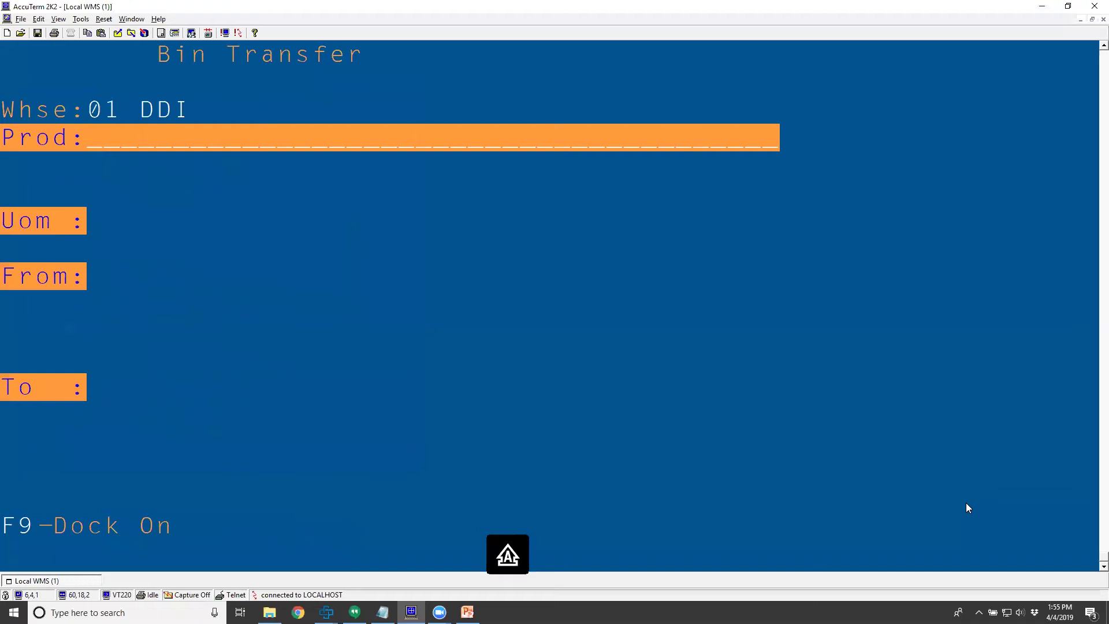
text(VALVE)
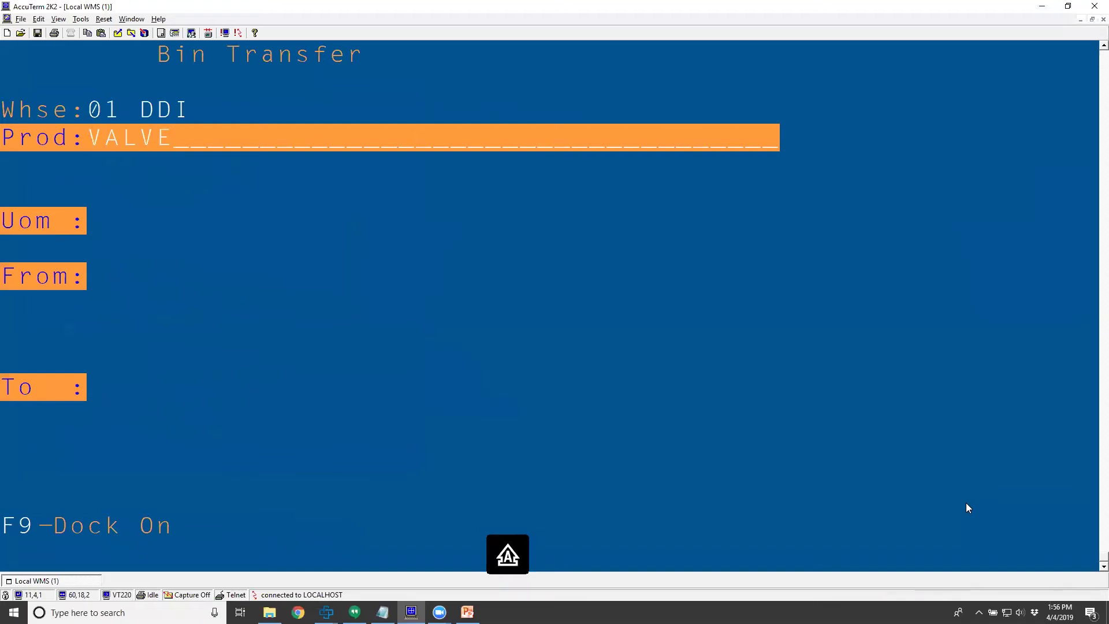
key(Return)
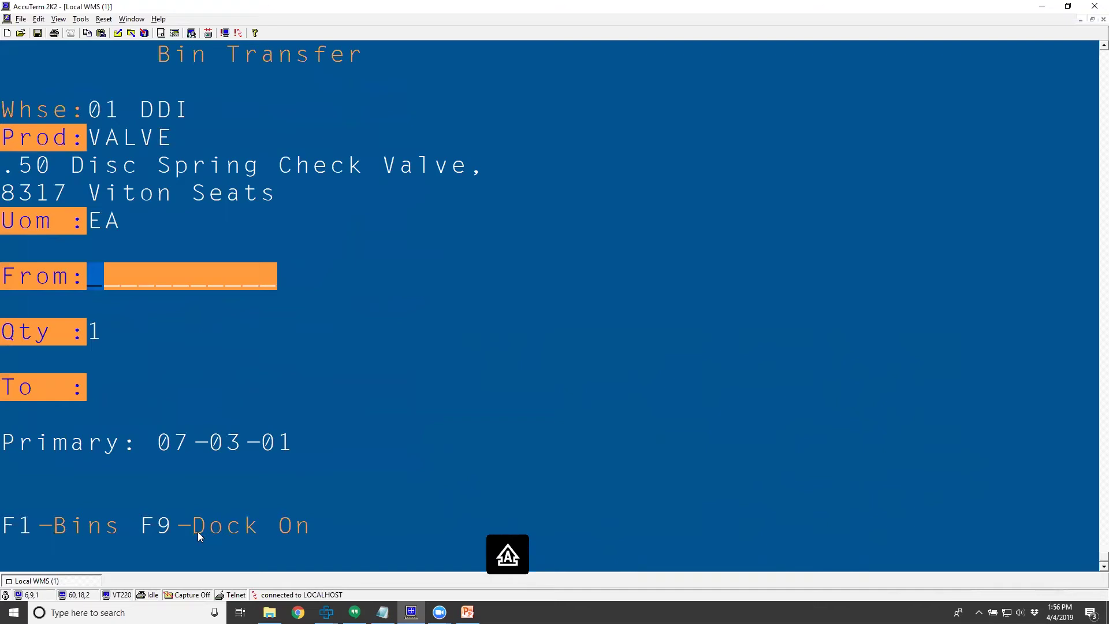
key(F9)
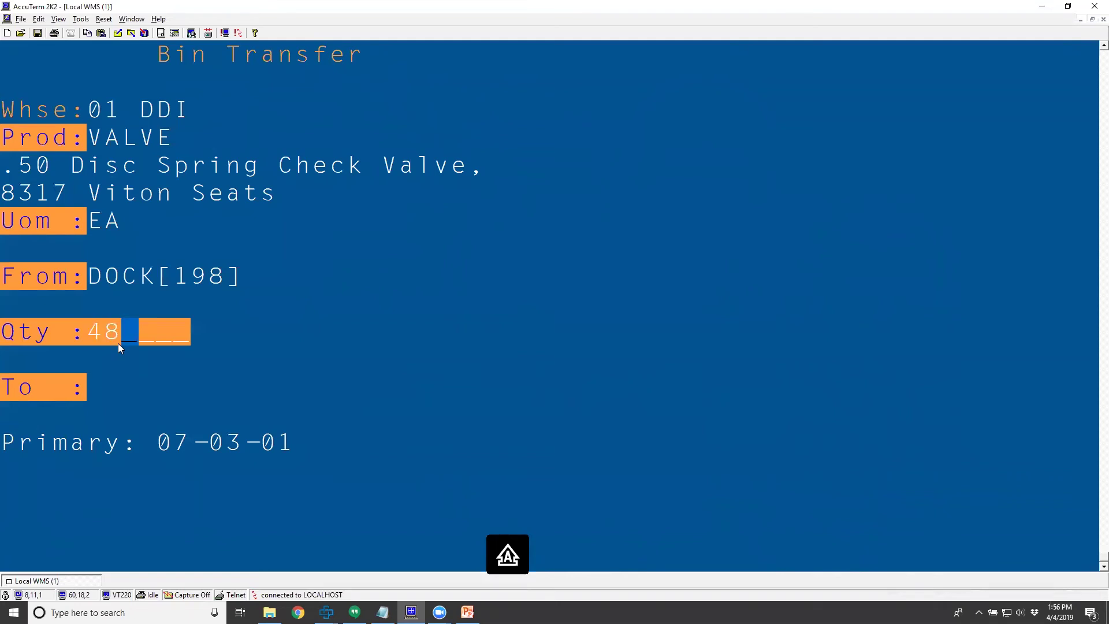
key(Return)
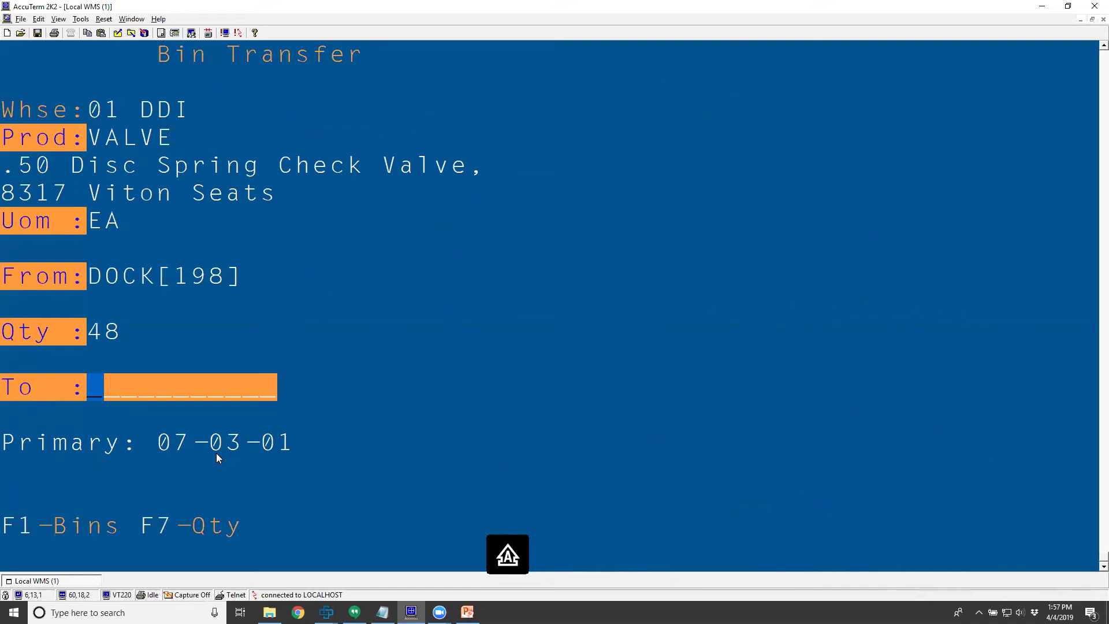
- Set the VALVE transfer's destination to bin 07-03-01 and complete the transfer
text(07-03)
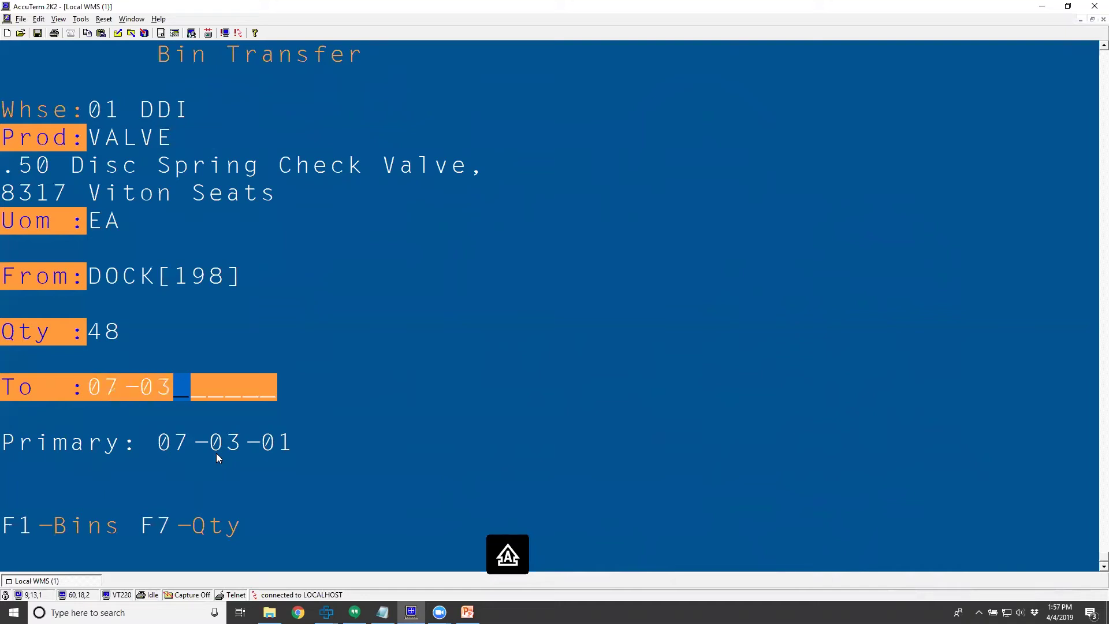
text(-01)
key(Return)
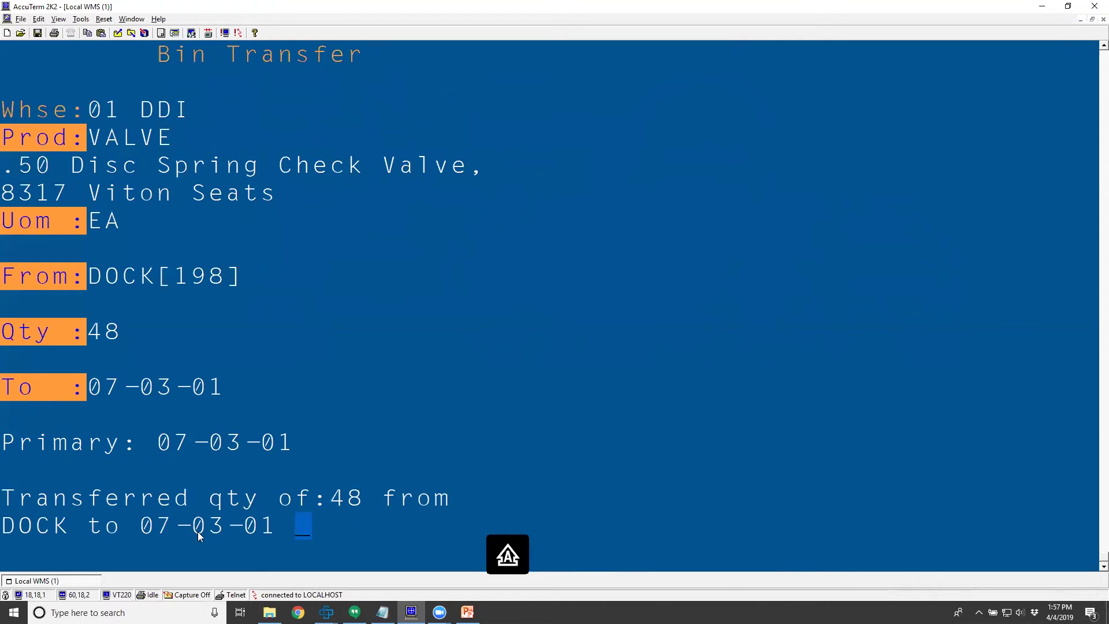
key(Return)
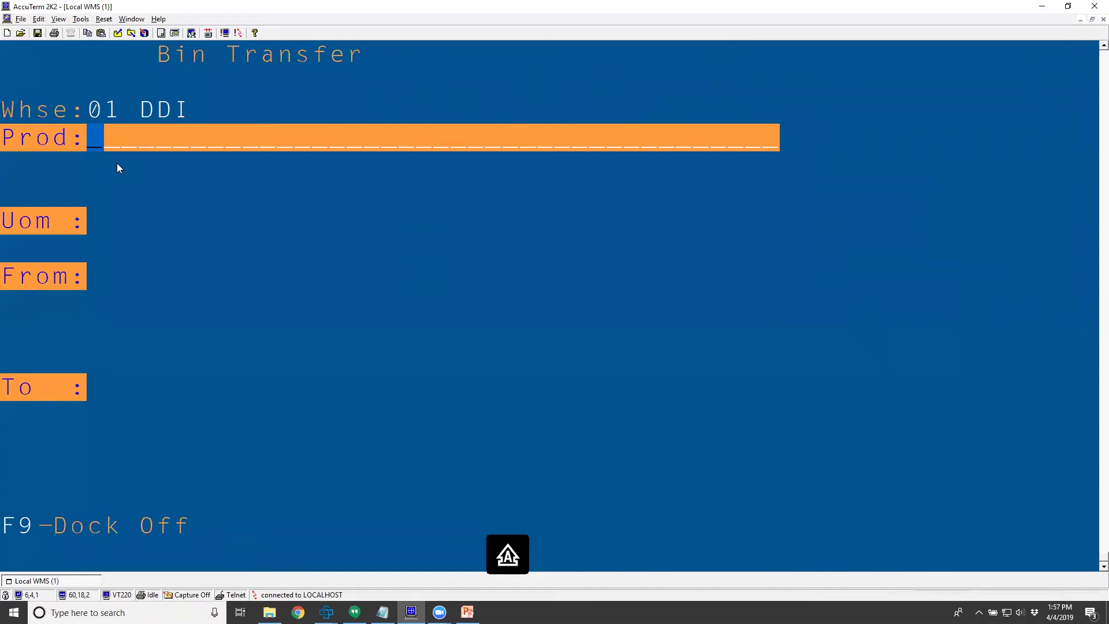
- Leave the bin transfer form and open the Bin Trans jobs from Job List 3
key(Escape)
key(Up)
key(Up)
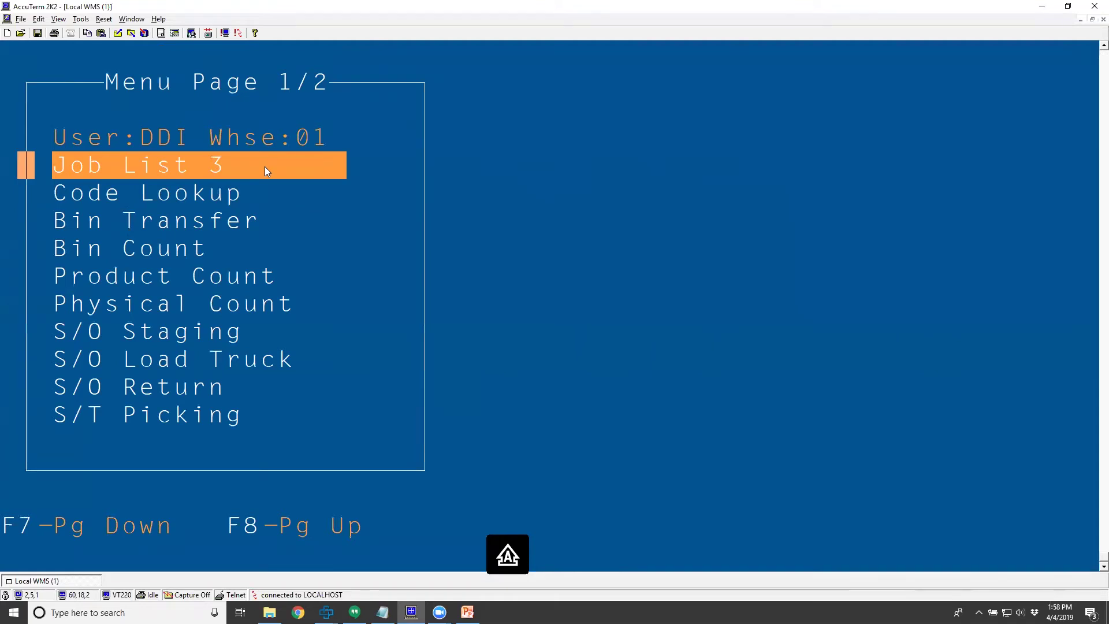
key(Return)
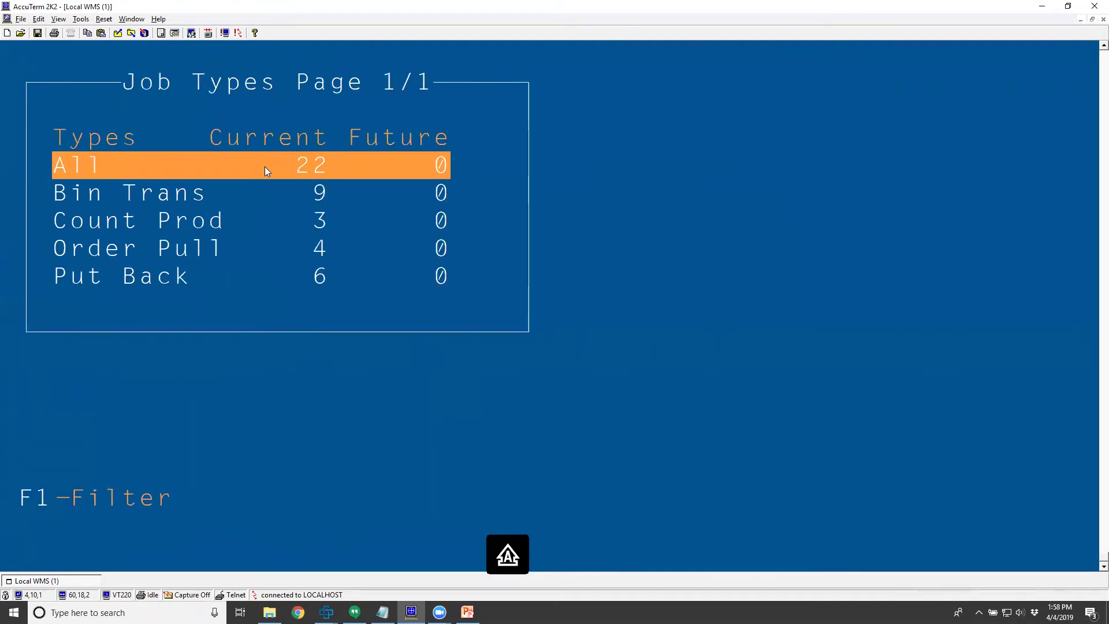
key(Down)
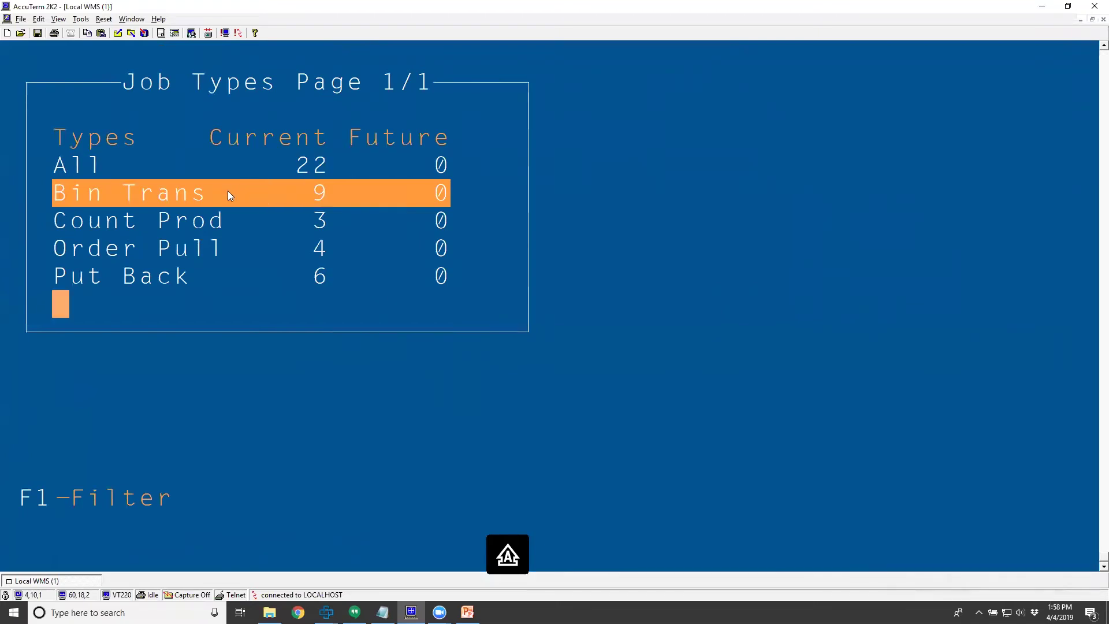
key(Return)
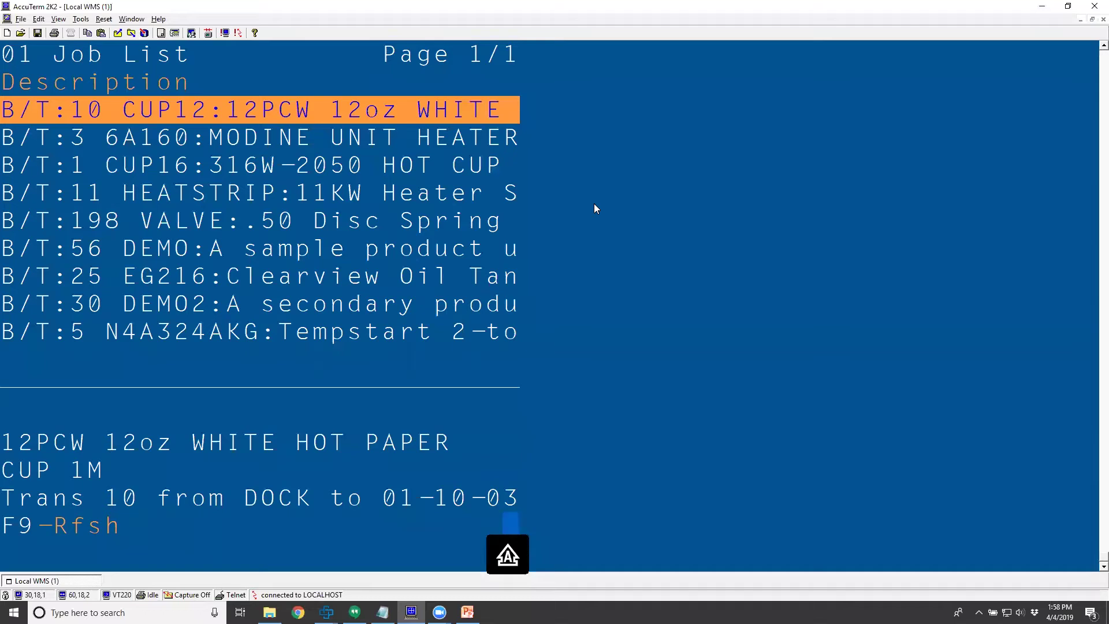
- Examine the VALVE and DEMO bin transfer jobs, opening the DEMO job to view its transfer form and returning to the list
key(Down)
key(Down)
key(Down)
key(Down)
key(Down)
key(Up)
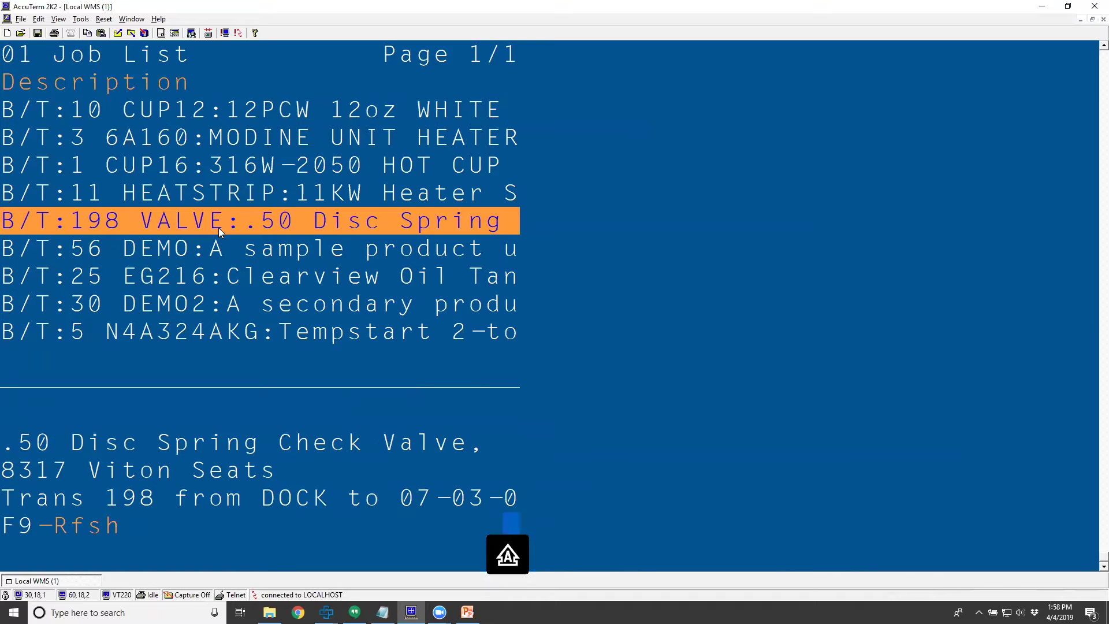
key(Down)
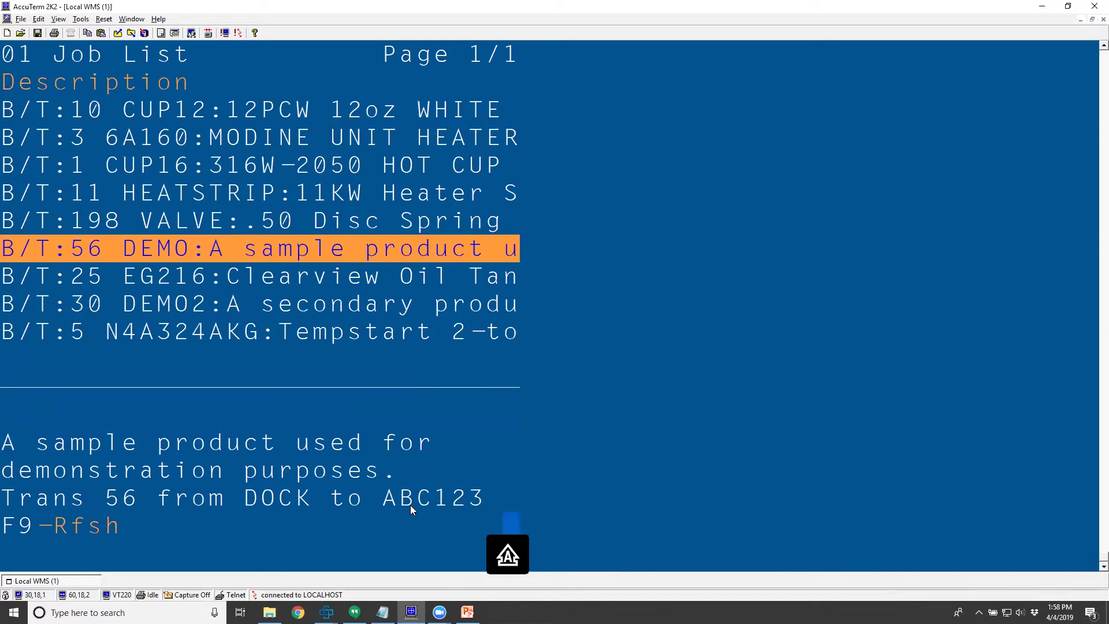
key(Return)
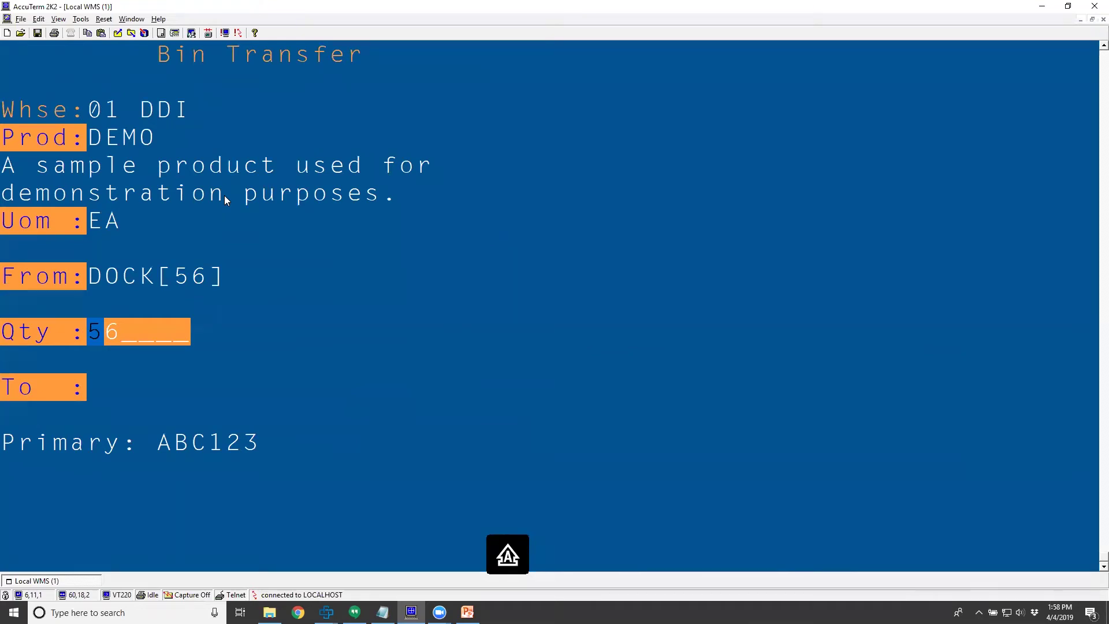
key(Escape)
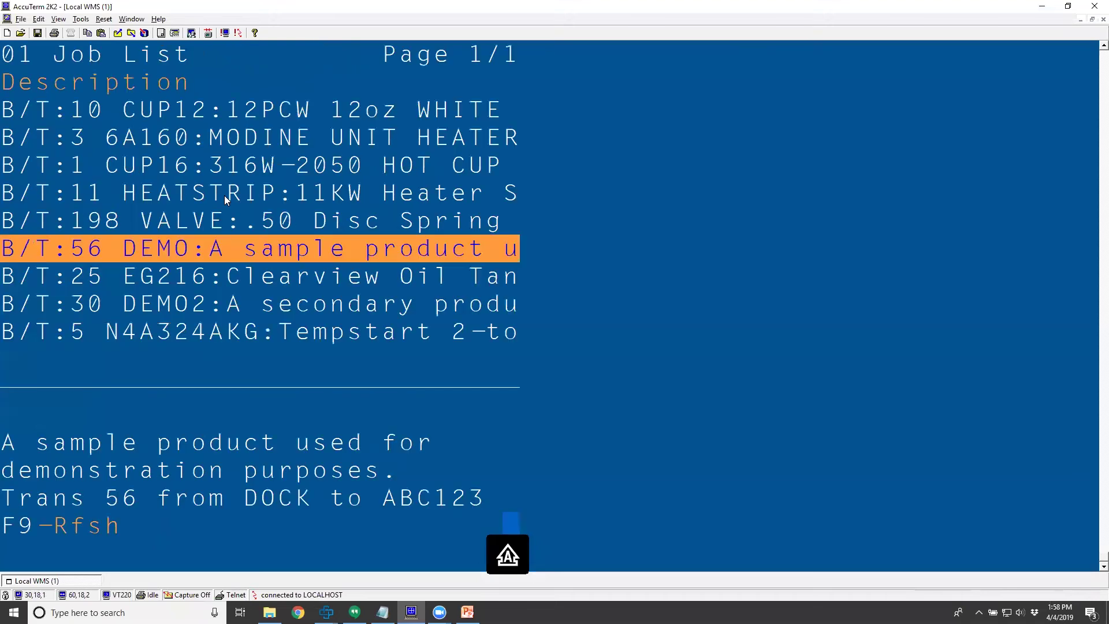
- Examine the source and destination bins of the DEMO2 transfer job and return to the job types
key(Down)
key(Down)
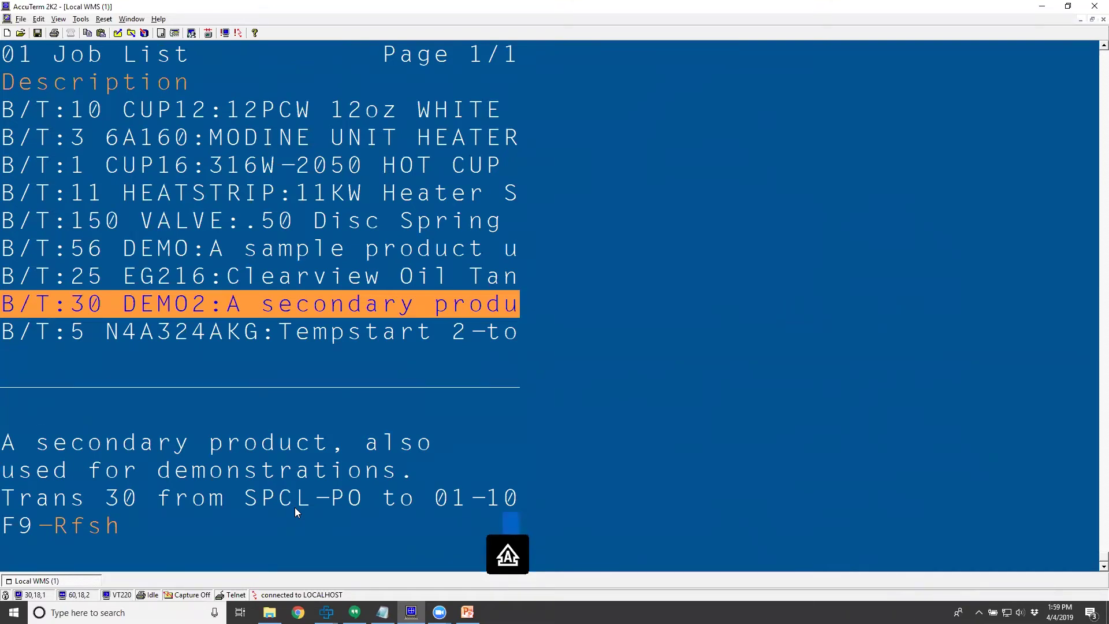
key(Escape)
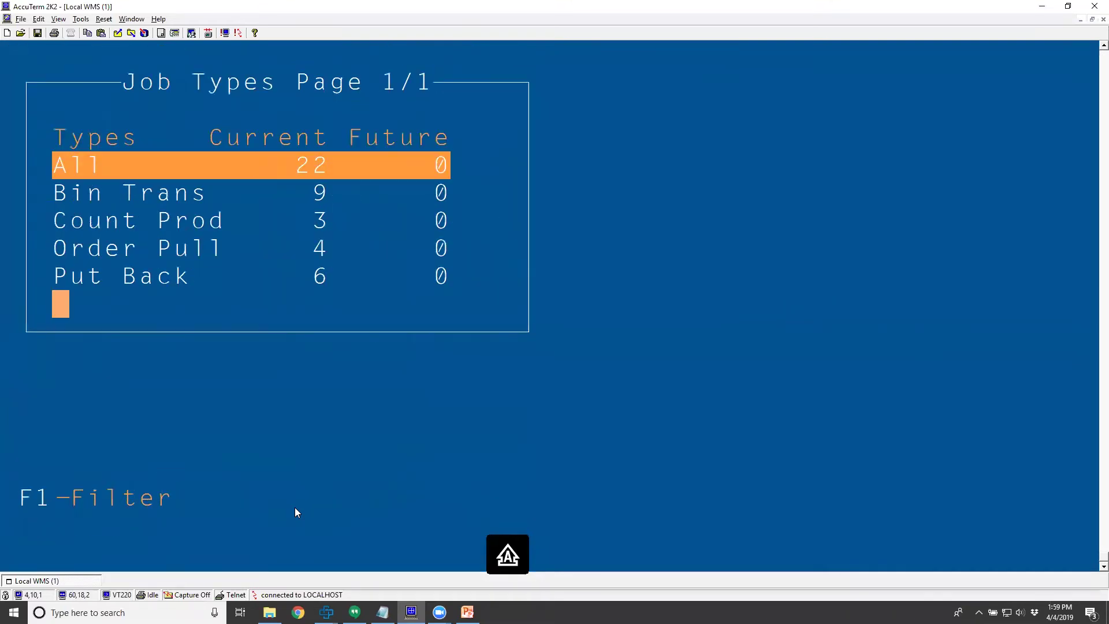
key(Down)
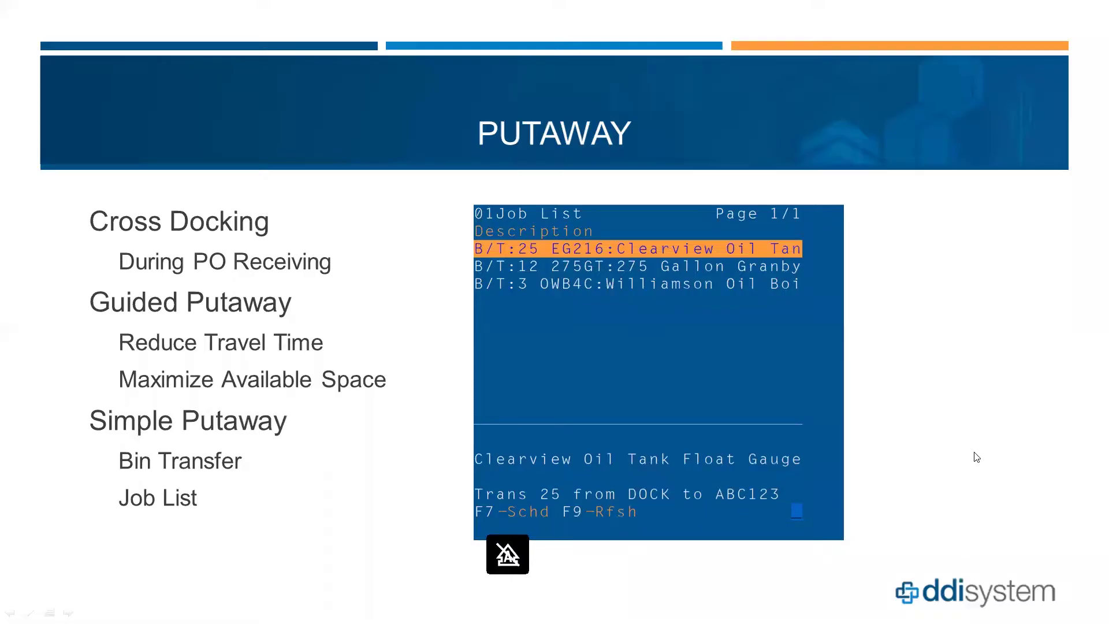
- Switch to the Job Dispatcher, maximize it, and assign the DEMO2 bin transfer job to the worker with initials BM
click(1006, 453)
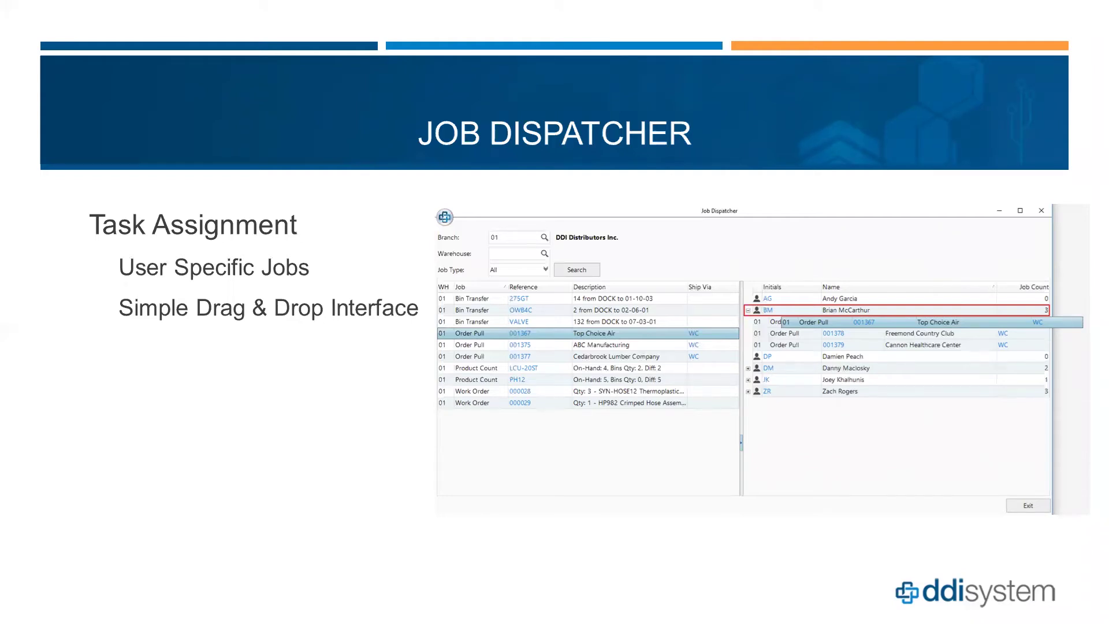
key(alt+Tab)
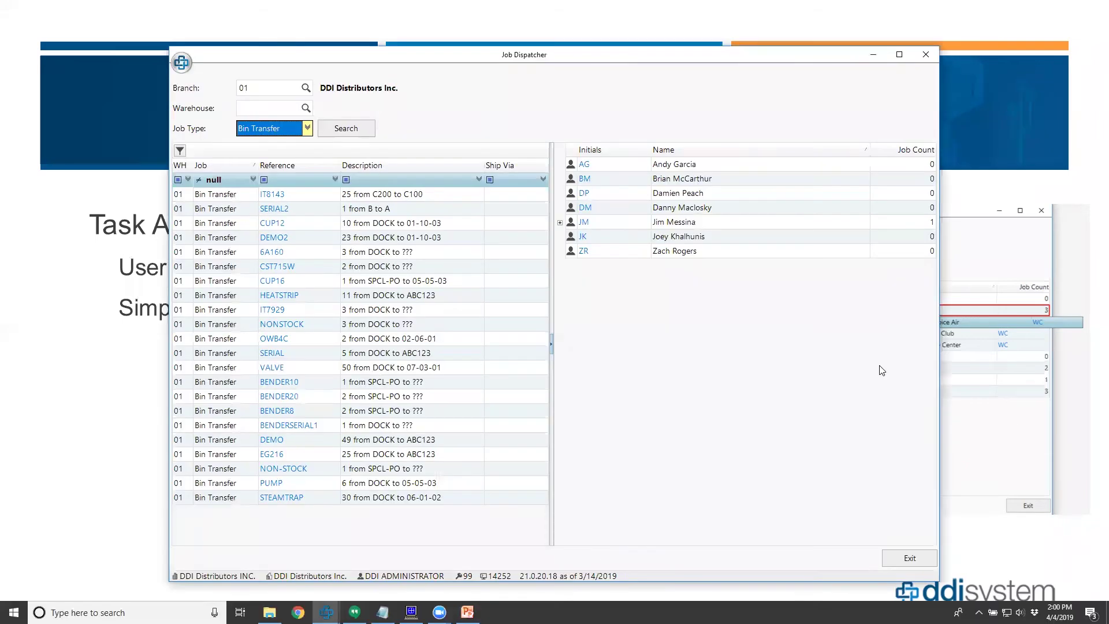
double_click(420, 51)
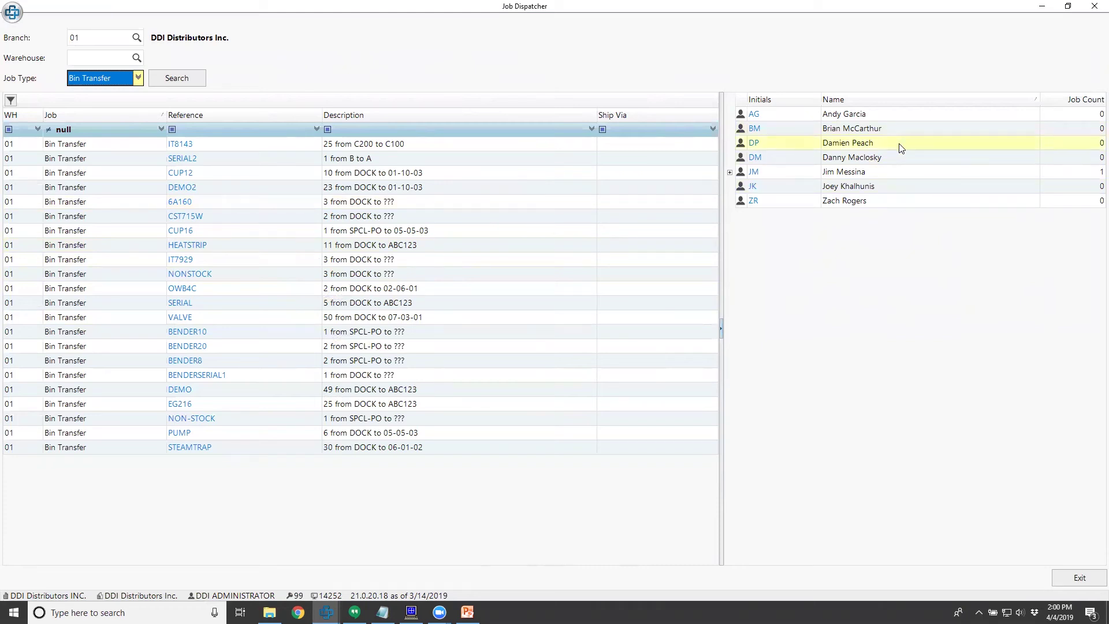
drag(422, 187, 807, 131)
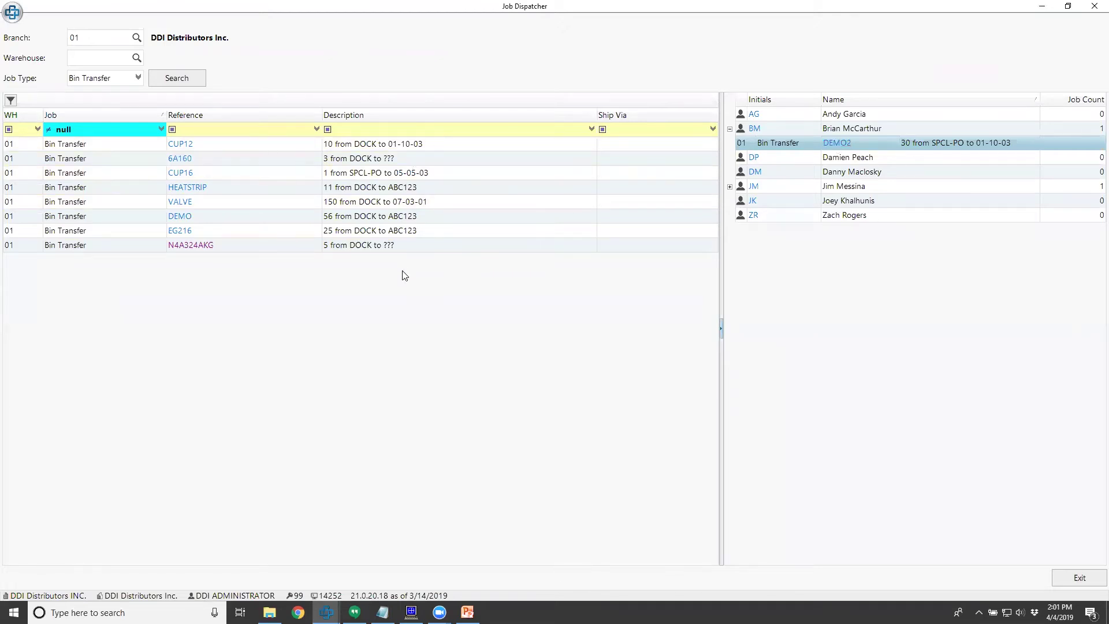
- View the job types available for filtering in the dispatcher, close the list and minimize the window
click(138, 78)
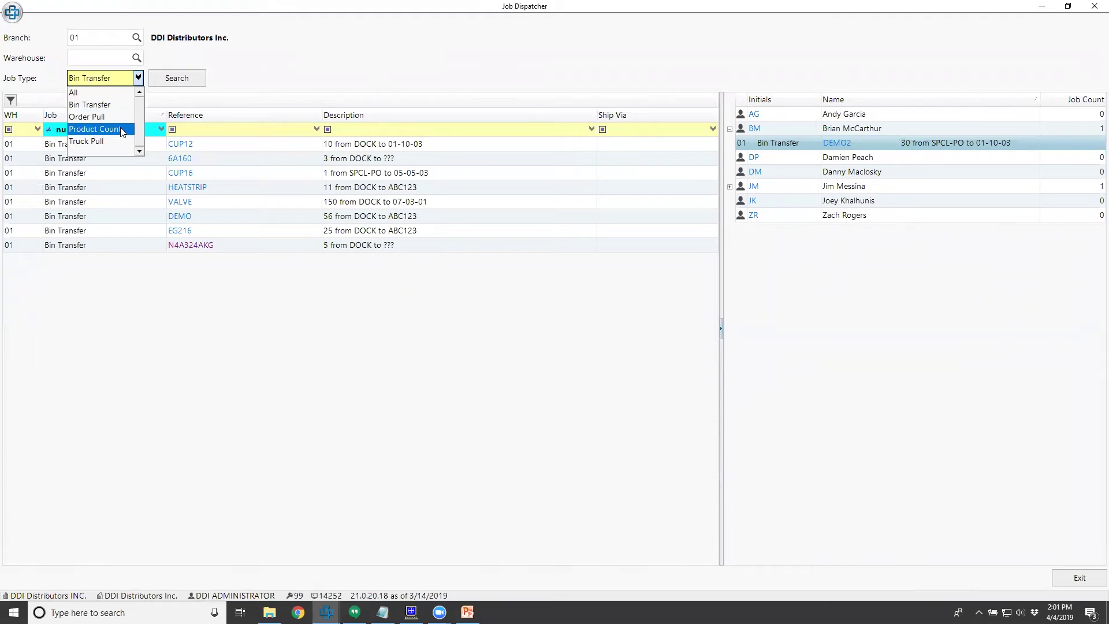
click(466, 71)
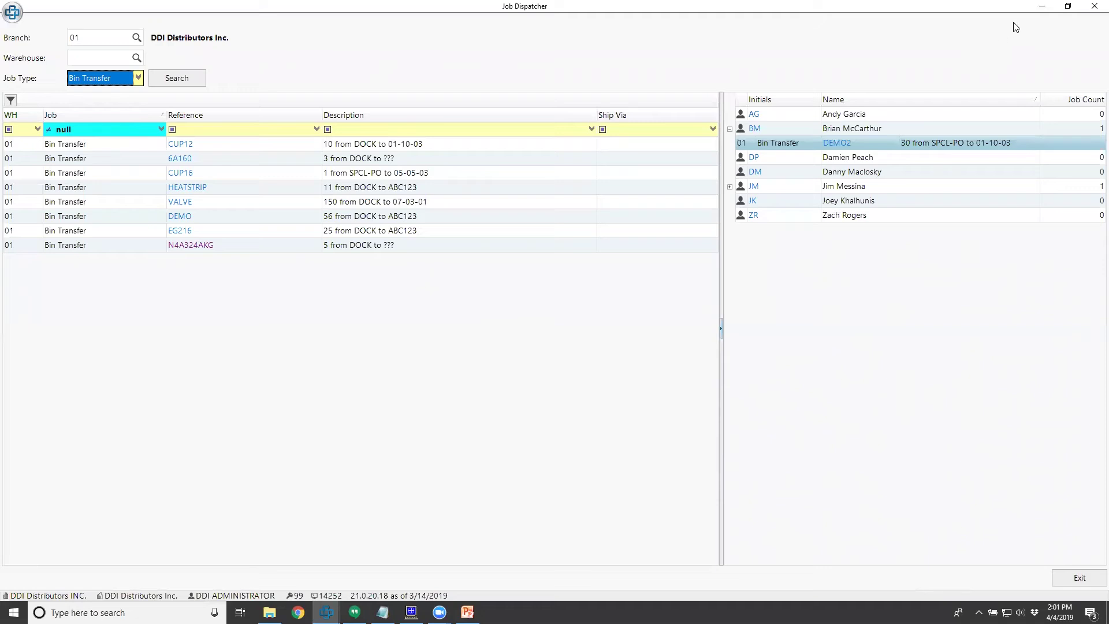
click(1042, 7)
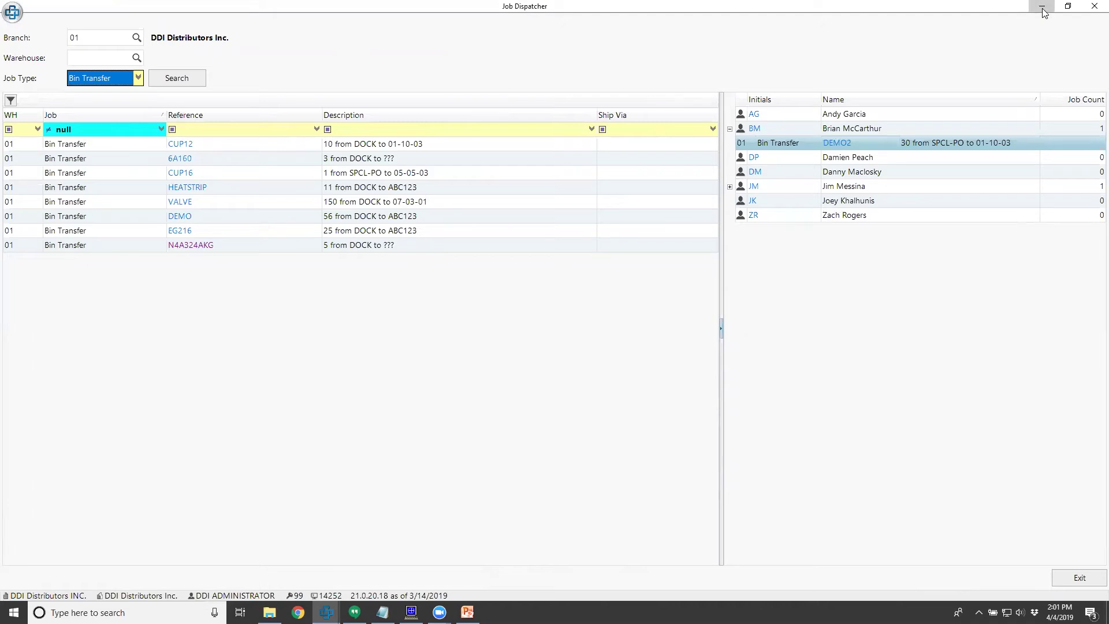